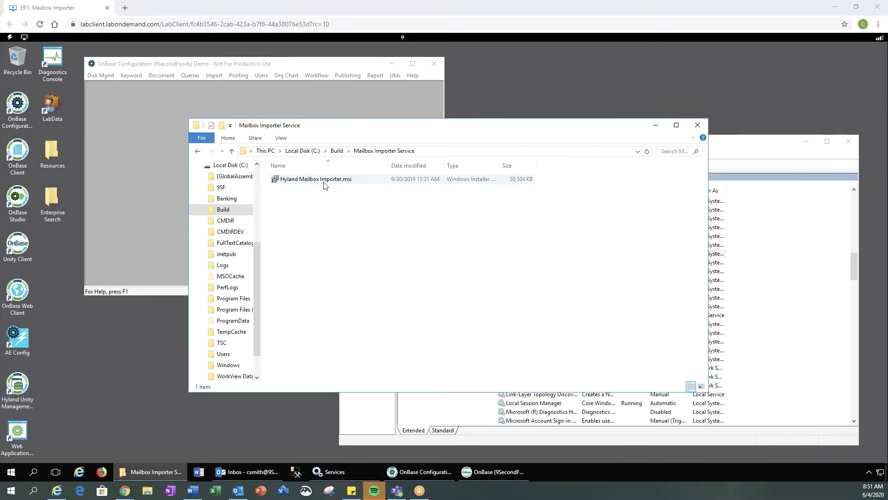
Minimize the installer folder to reveal the Hyland Mailbox Importer Service running in Services.
click(655, 125)
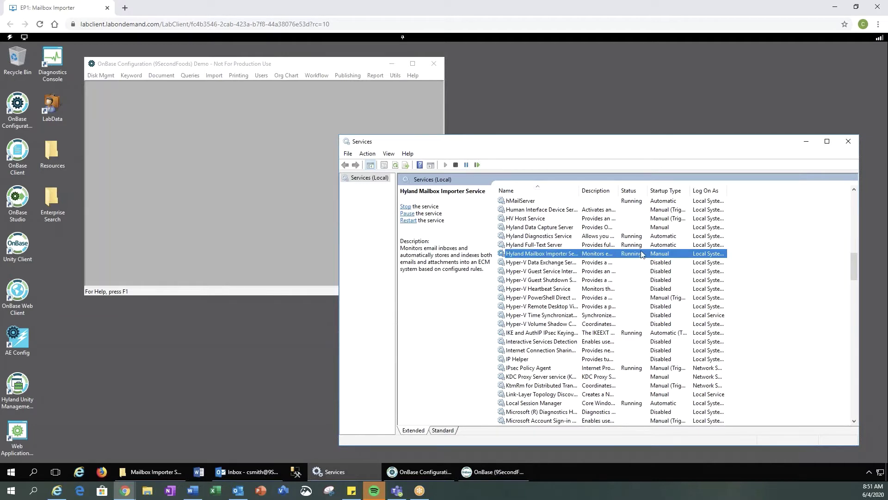
Open Import > Mailbox Importer > Accounts and select the resumes mailbox account (ID 101).
click(312, 67)
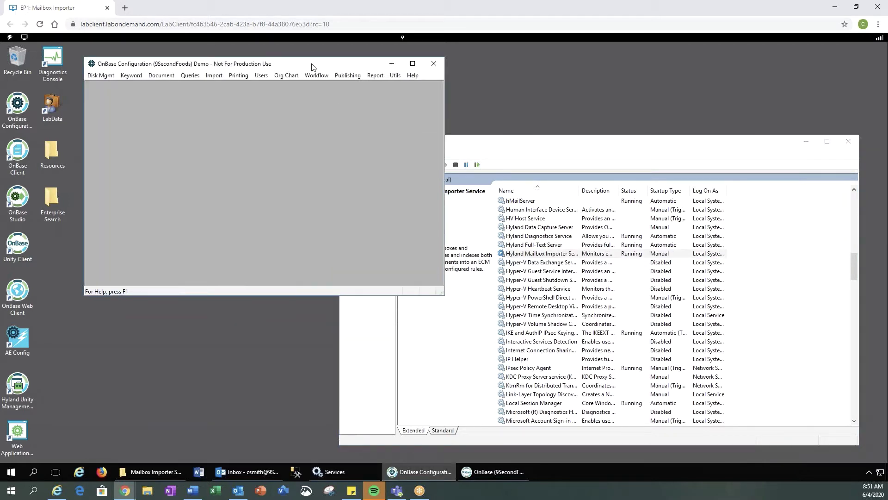
click(214, 78)
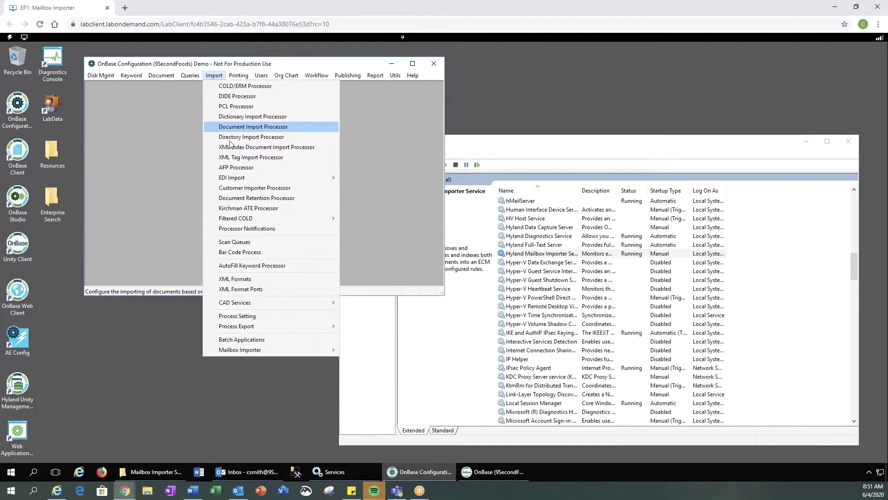
mouse_move(240, 351)
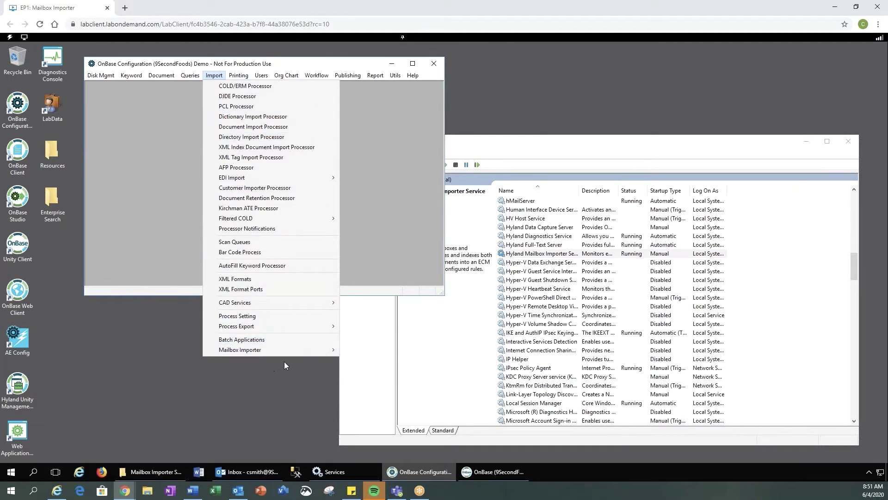
mouse_move(331, 352)
click(359, 350)
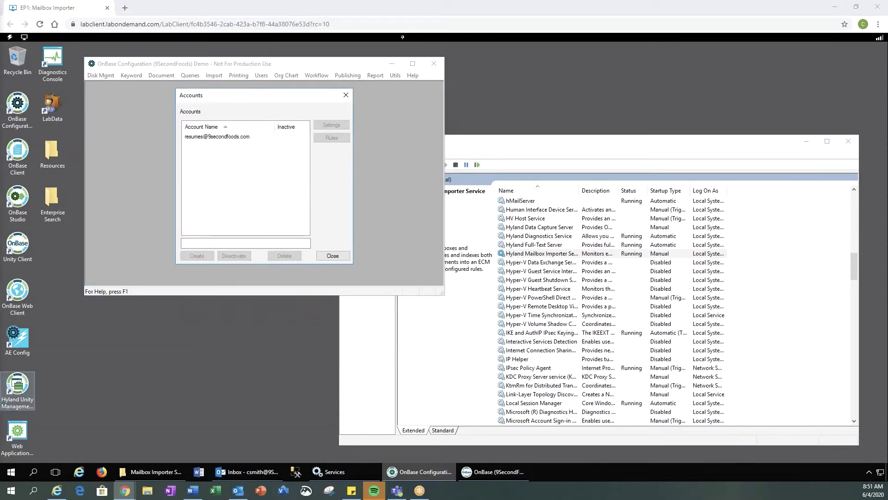
click(244, 242)
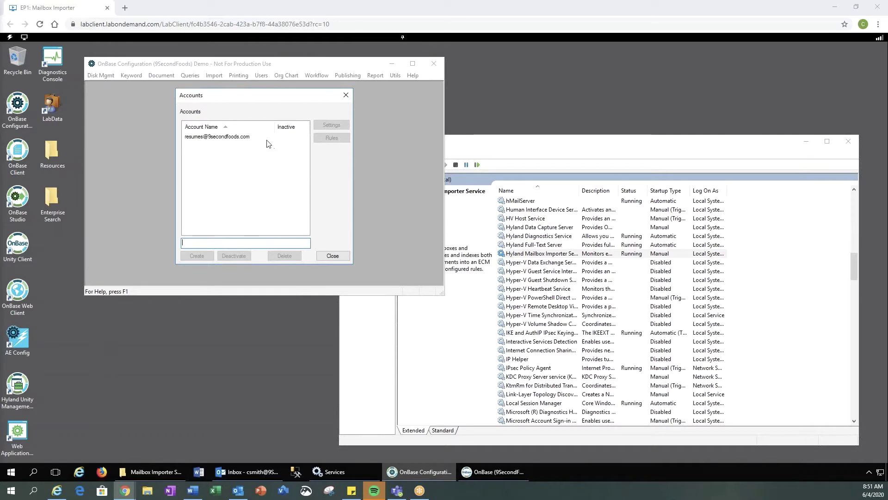
click(239, 138)
click(239, 139)
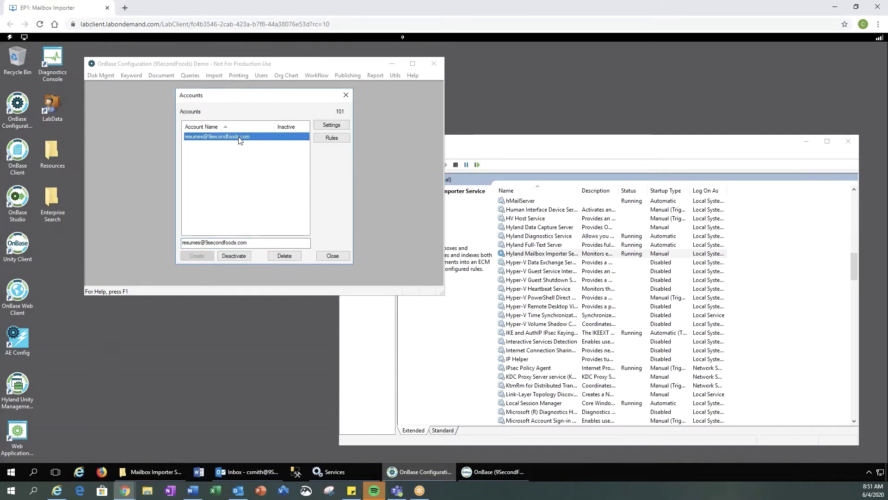
click(336, 126)
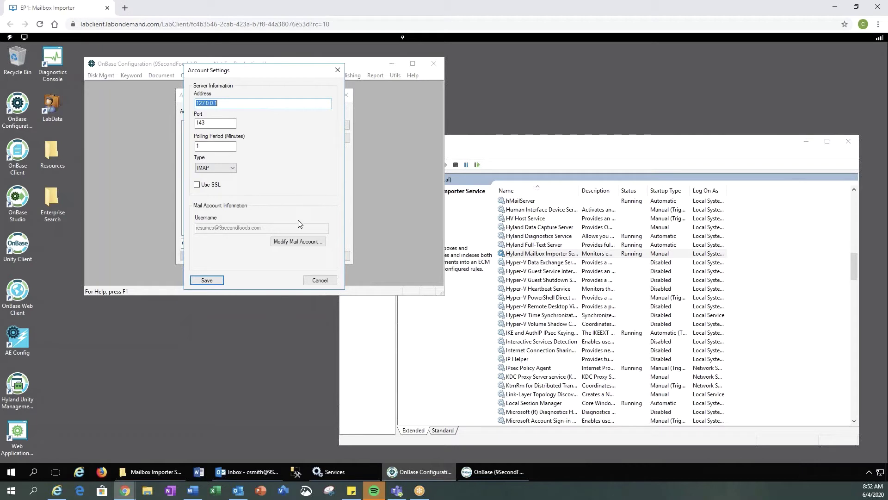
click(297, 244)
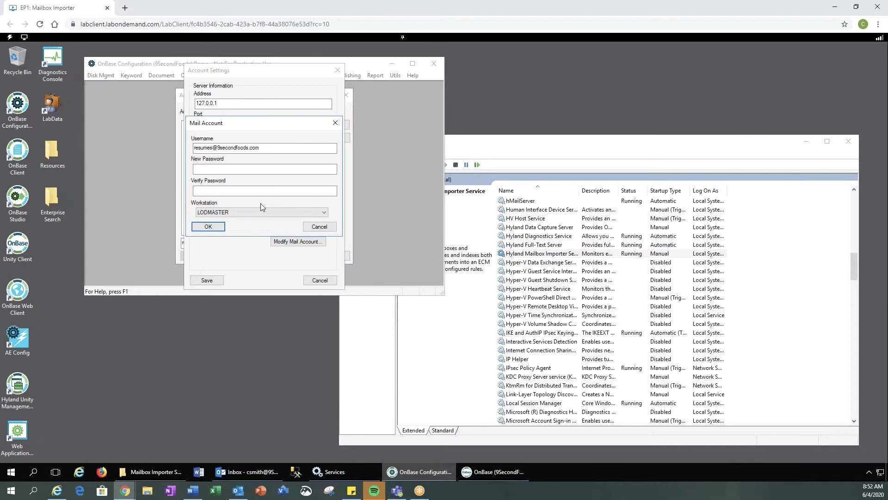
click(323, 228)
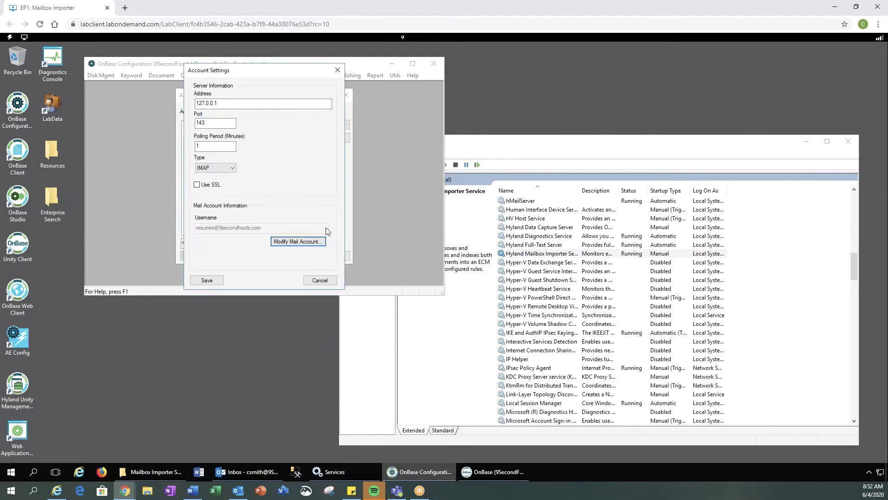
Save the account server settings, then open Manage Rules and select HR - Resumes (rule 102).
click(212, 280)
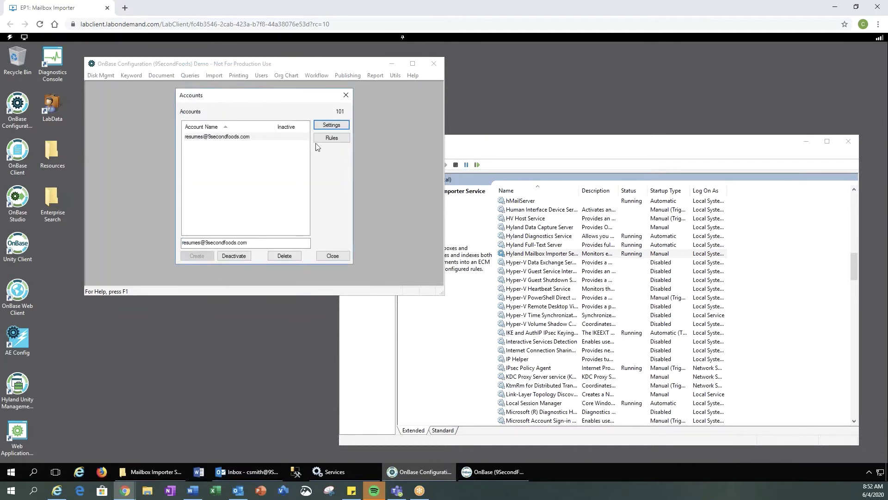
click(335, 141)
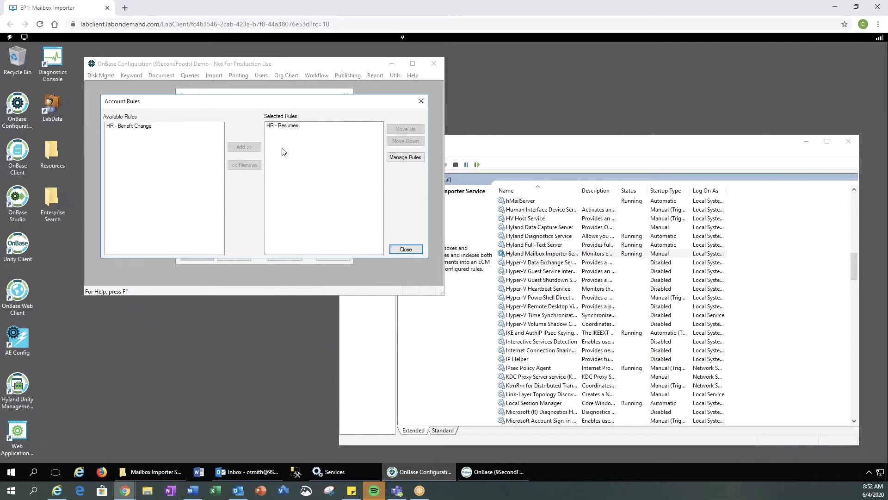
click(410, 158)
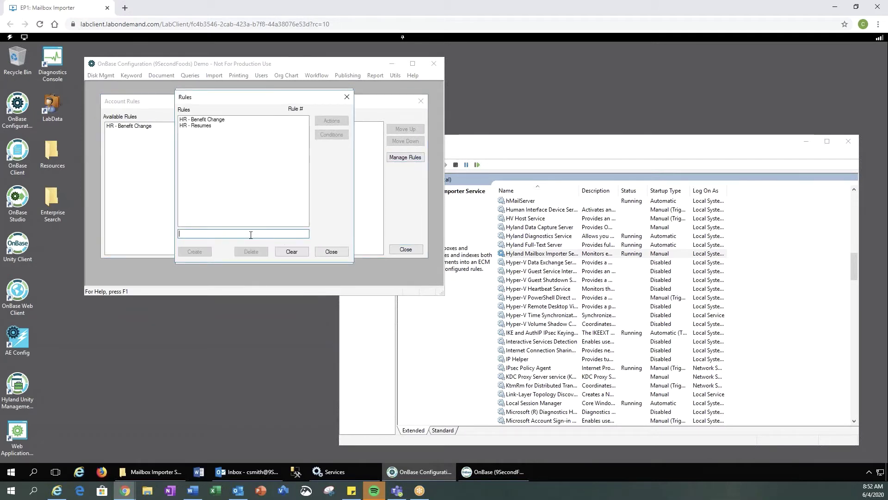
click(204, 126)
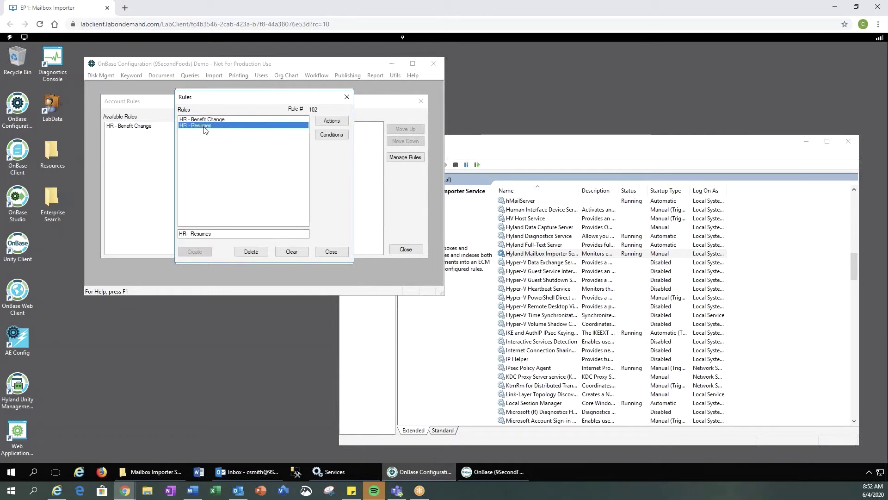
click(338, 124)
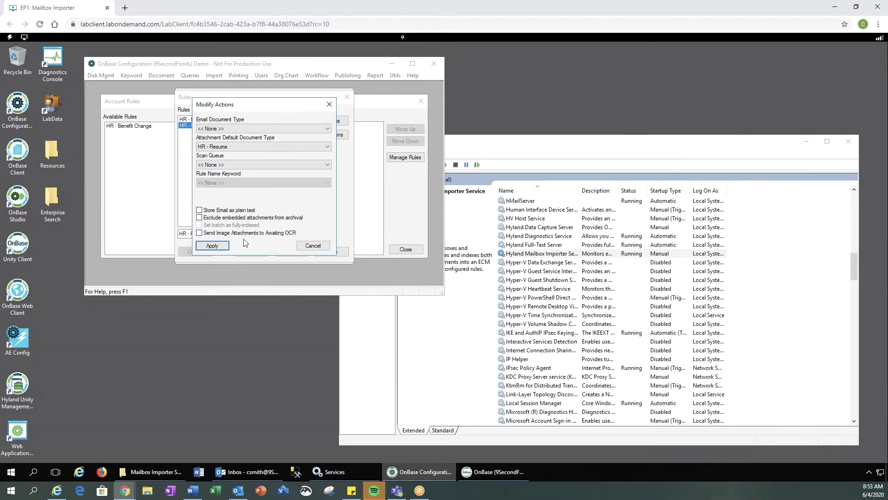
click(215, 249)
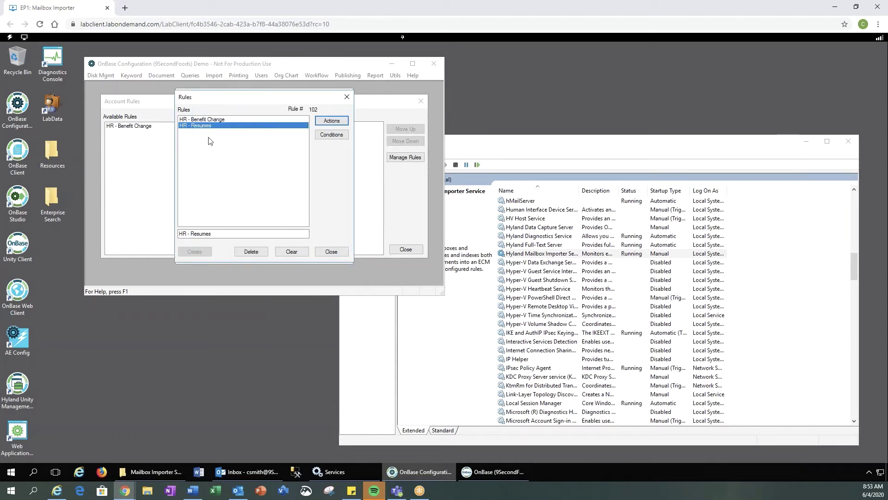
click(332, 136)
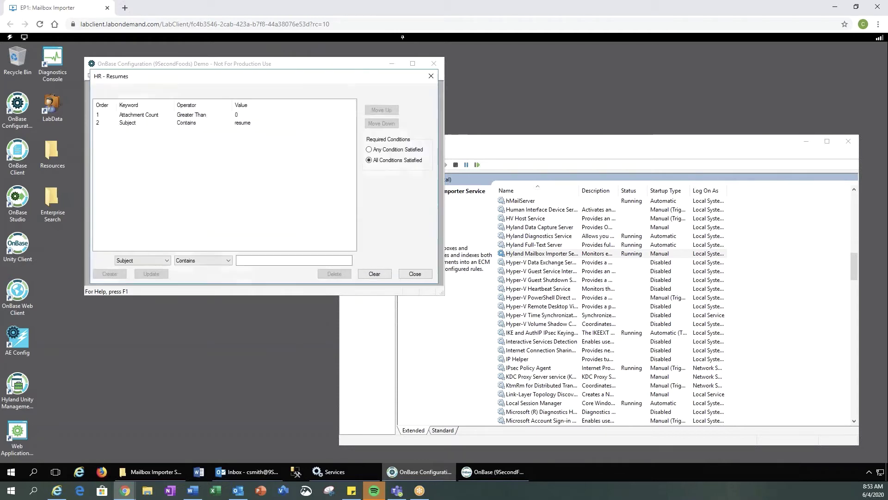
click(154, 117)
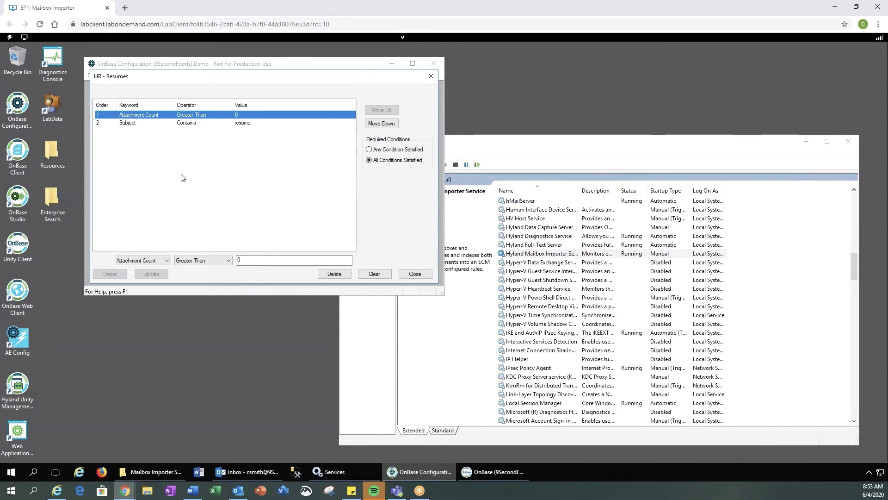
click(155, 123)
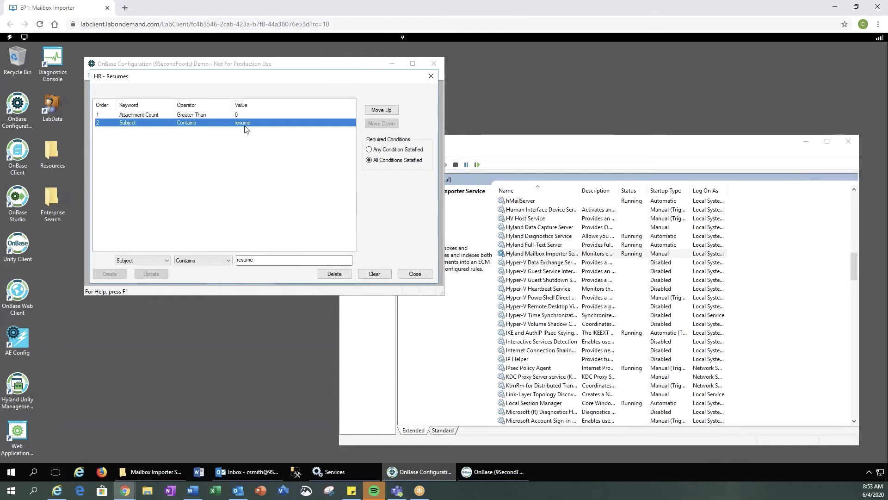
click(165, 261)
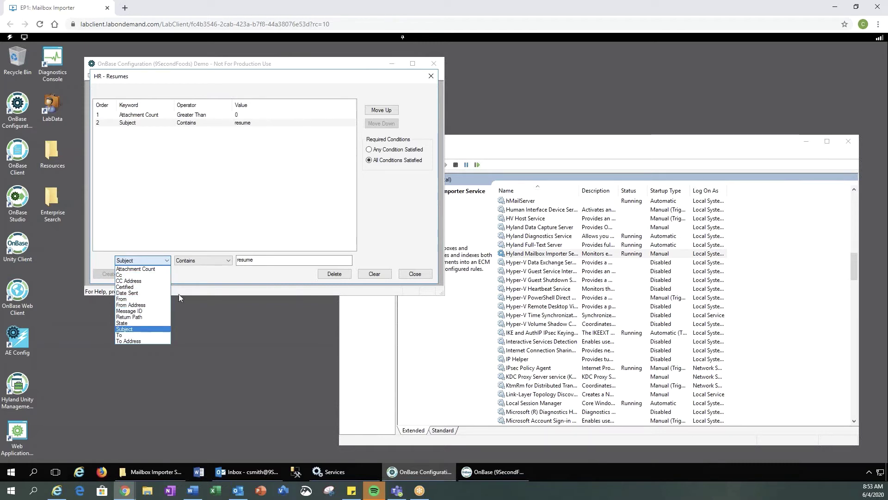
click(210, 275)
click(228, 261)
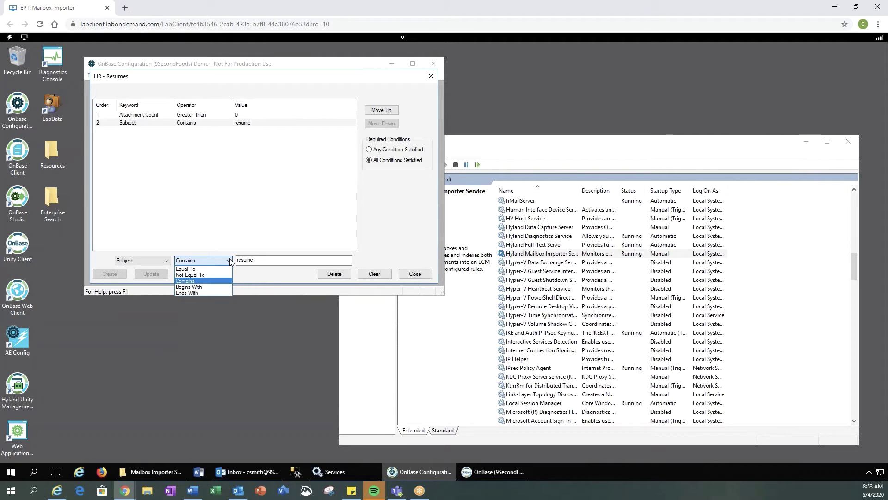
click(252, 276)
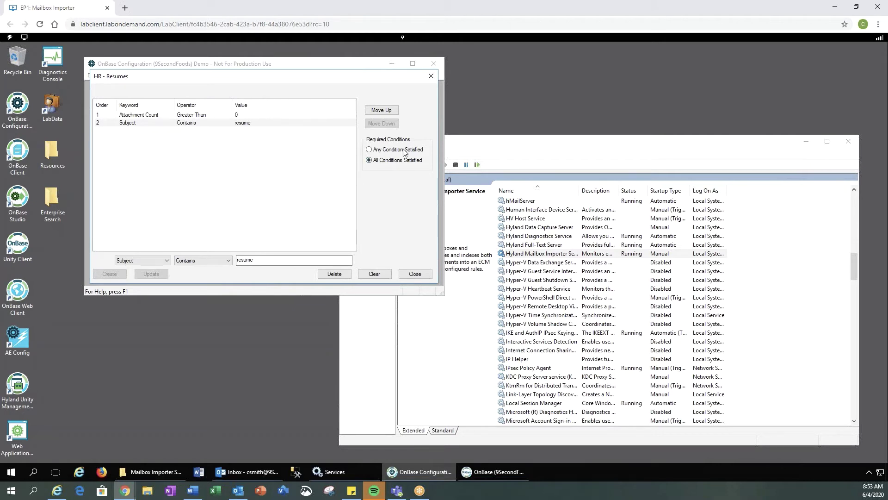
Close the HR - Resumes conditions, the rules list, the rule assignments and the mailbox accounts dialogs.
click(421, 275)
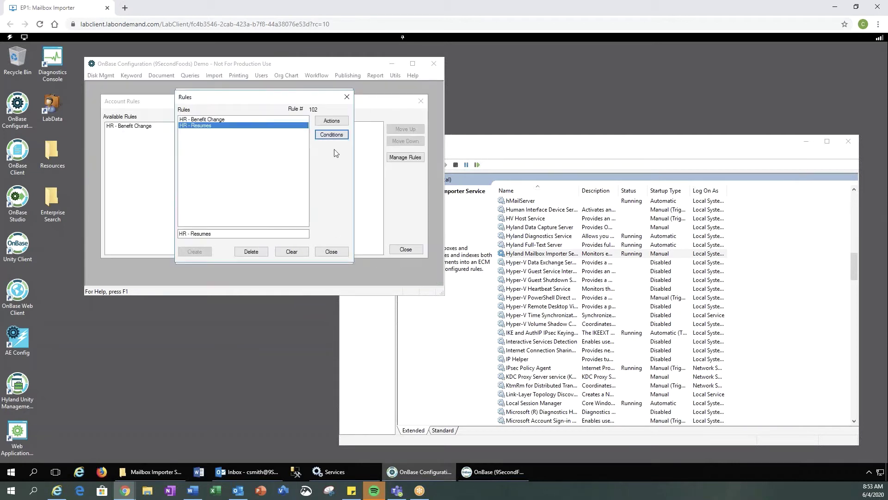
key(Escape)
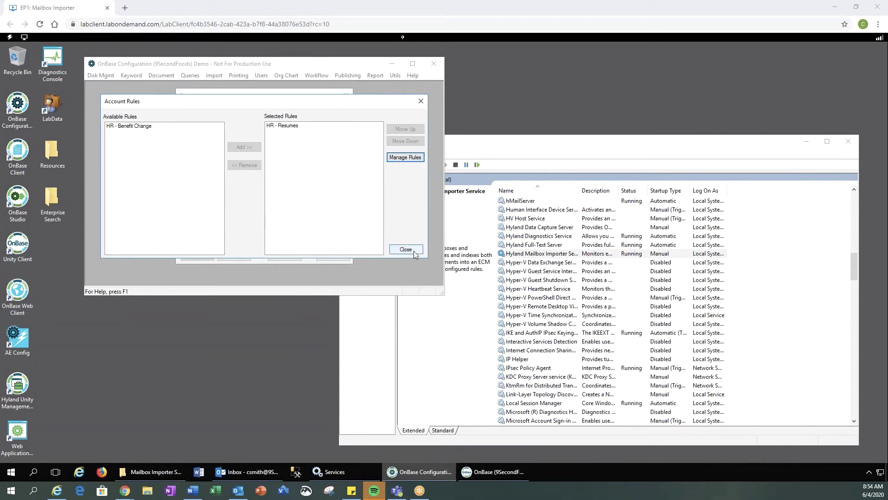
click(413, 253)
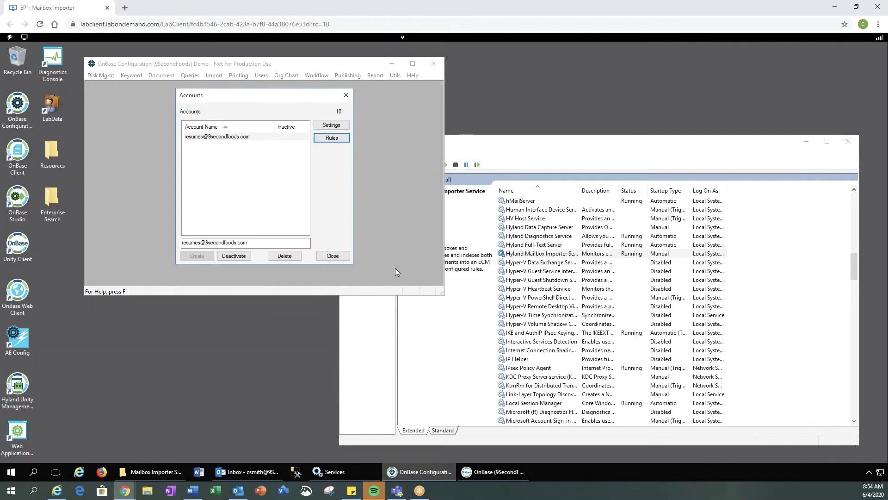
click(337, 259)
Reset the application servers' cache in Service Monitoring Utilities, then start a new Outlook email.
click(396, 76)
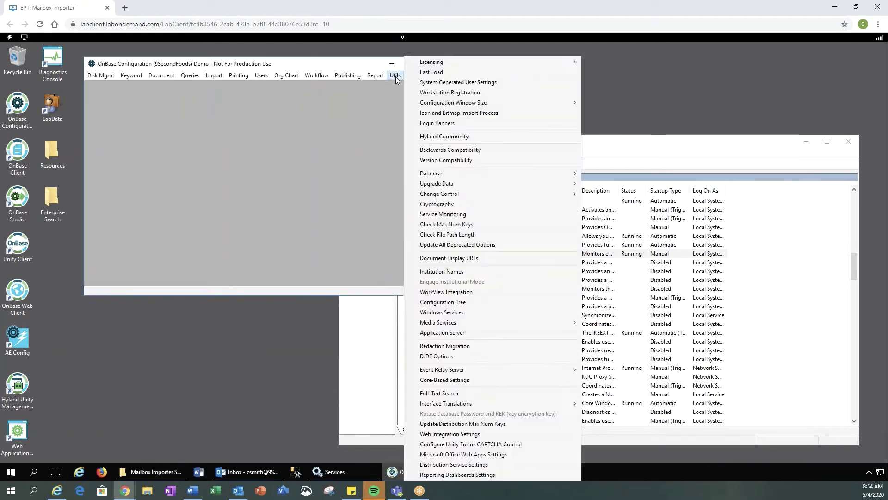
click(442, 215)
click(238, 167)
click(301, 199)
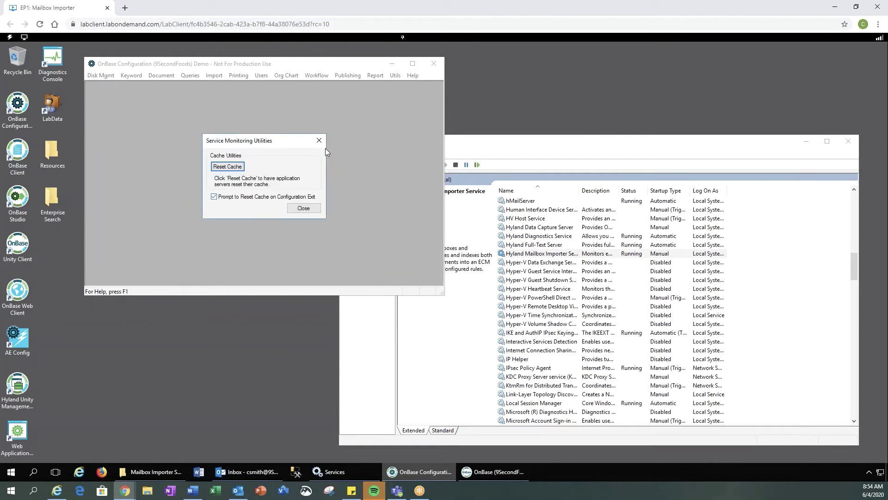
click(319, 141)
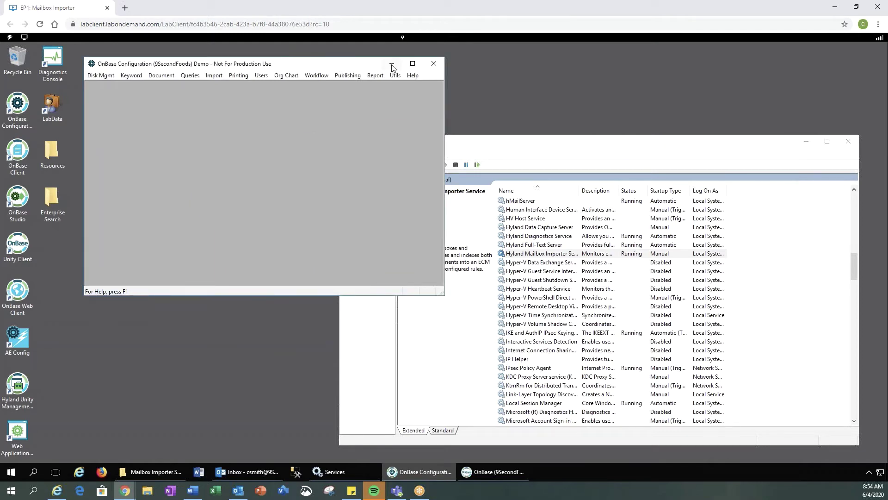
click(247, 471)
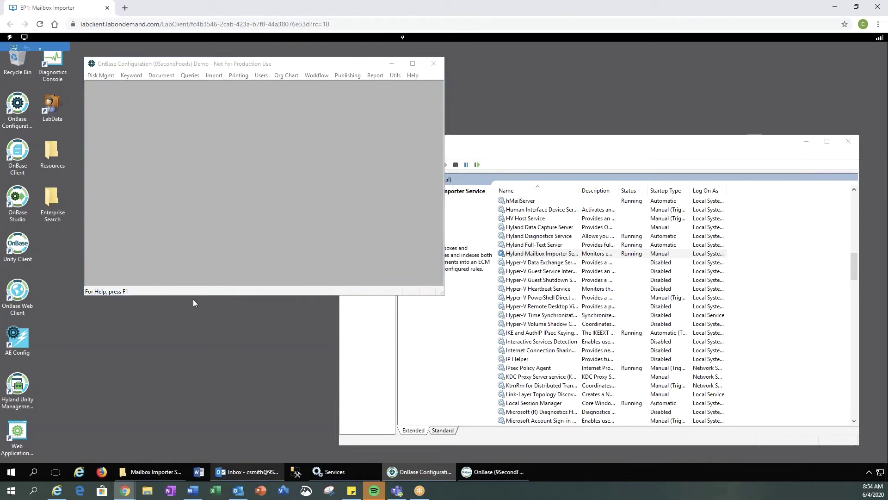
click(13, 95)
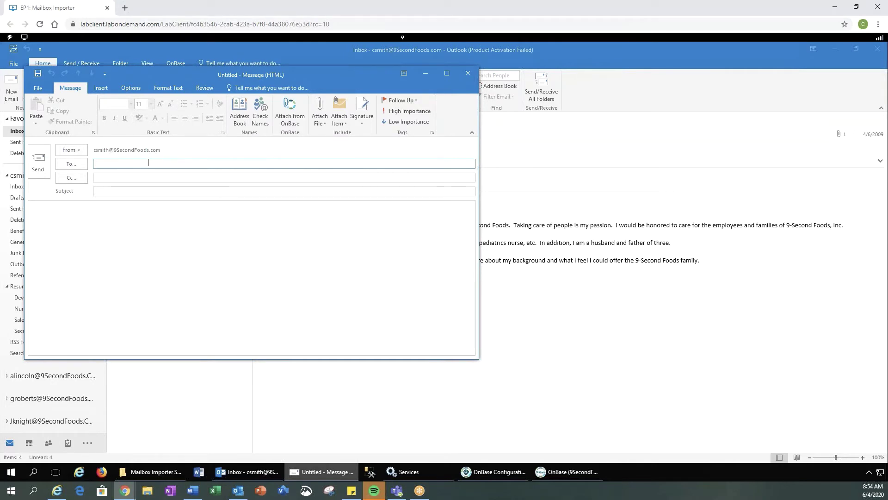
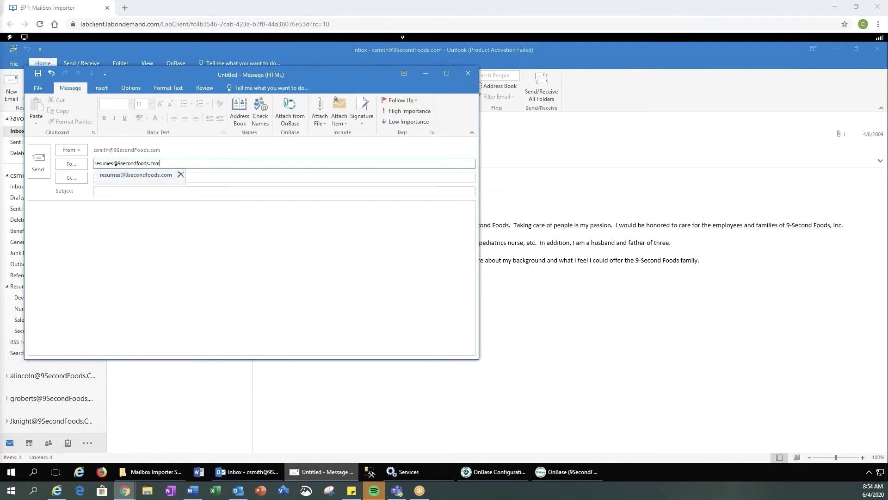
click(157, 191)
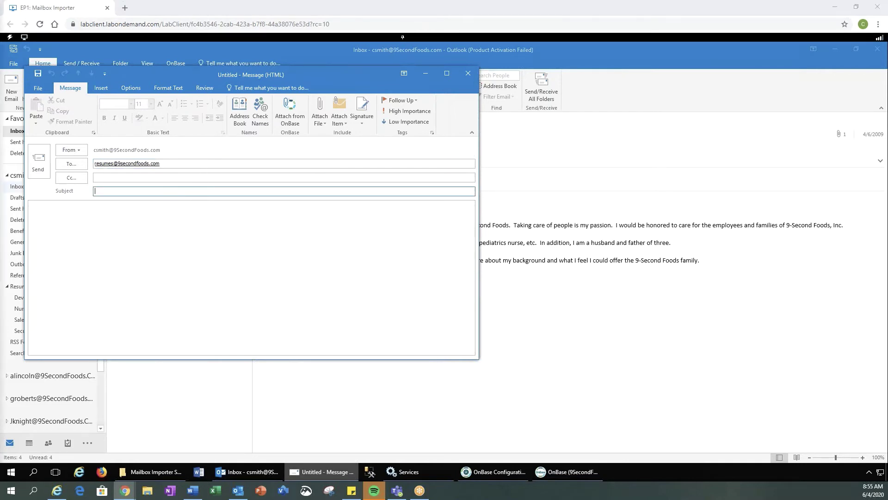
text(My Resume)
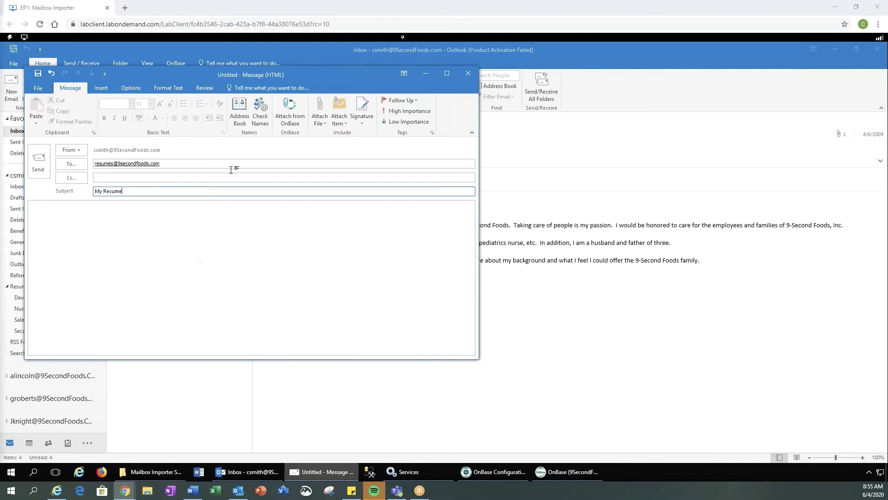
click(324, 124)
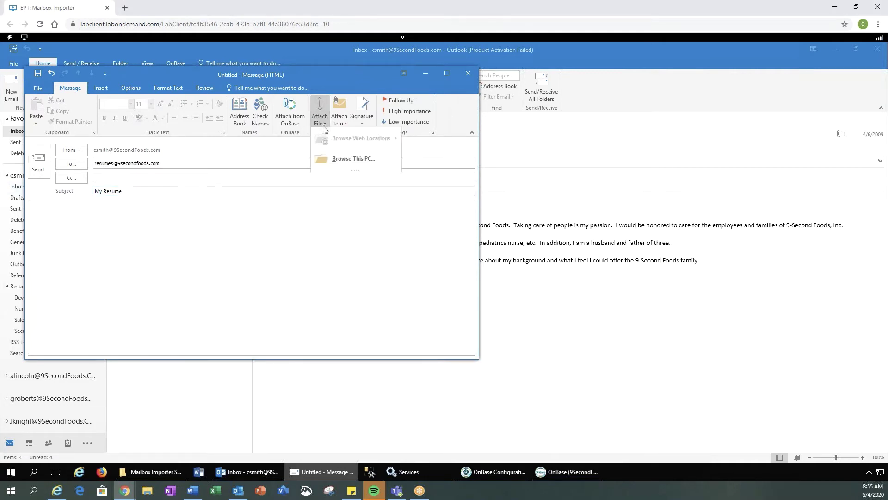
click(344, 157)
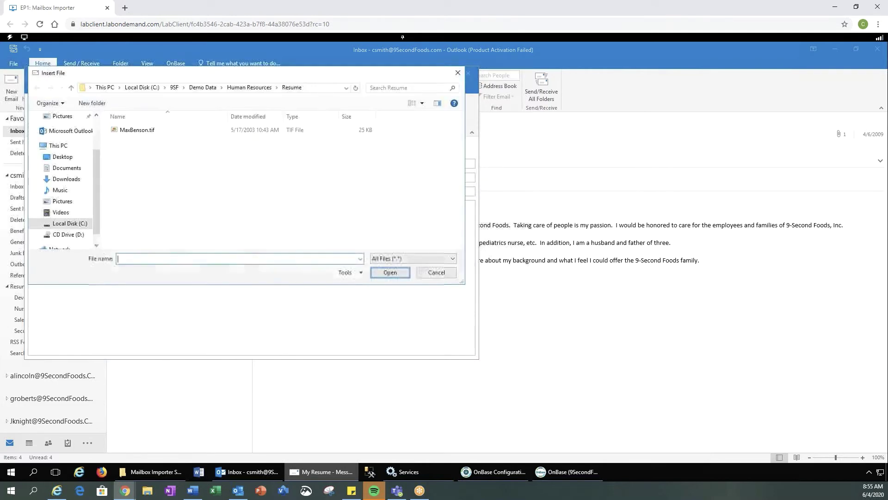
click(129, 132)
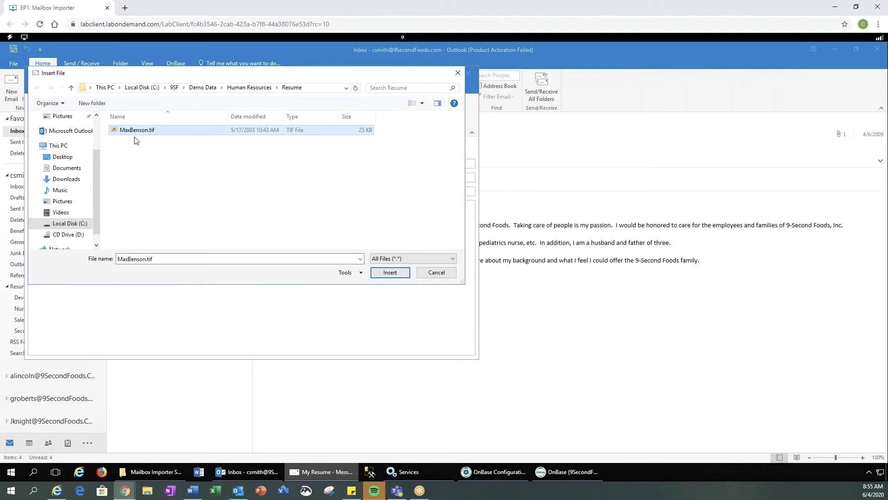
click(390, 275)
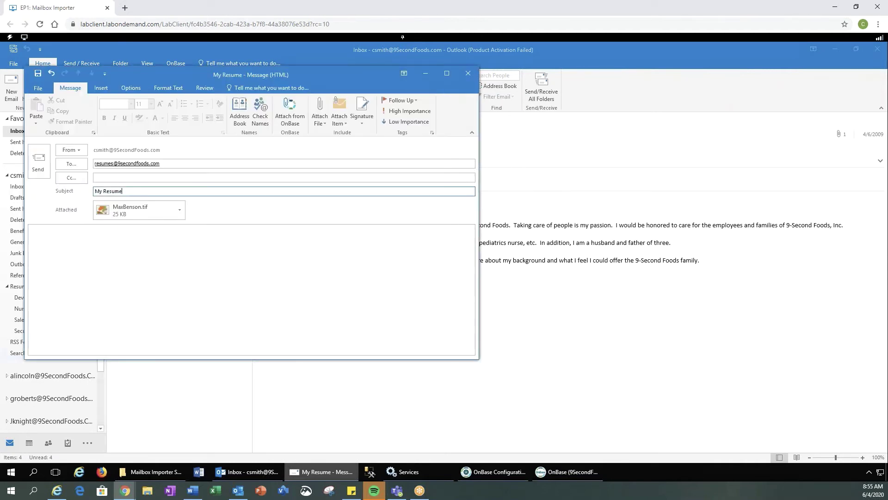
Write the body 'Here is my resume' and send the email.
click(129, 263)
text(Here is my resume)
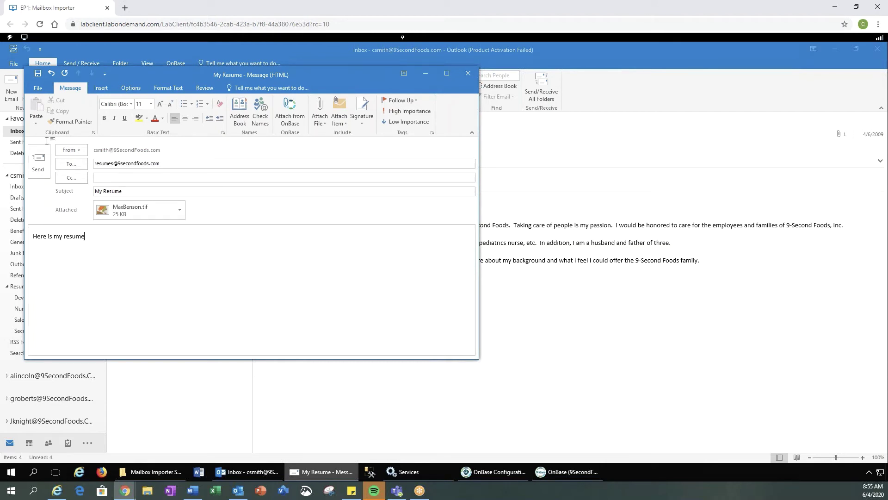
click(40, 172)
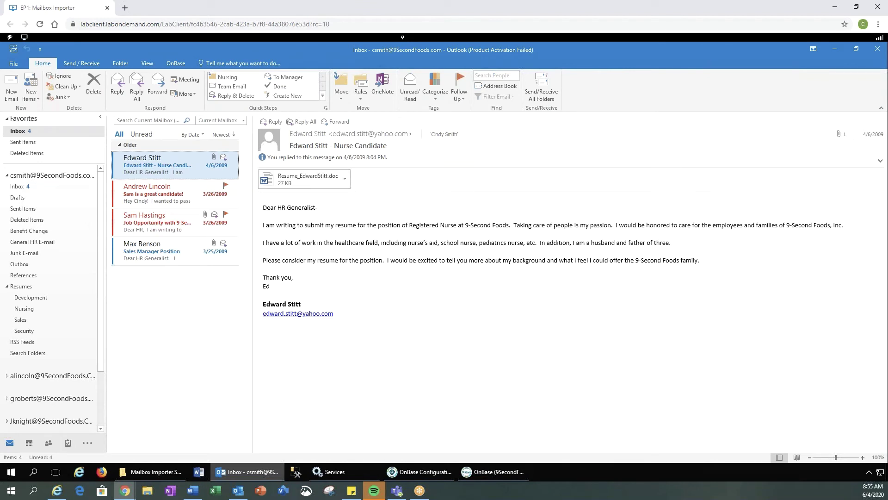
Maximize the OnBase Unity Client, rerun the HR - Resume Document Retrieval search and select the first result.
click(490, 476)
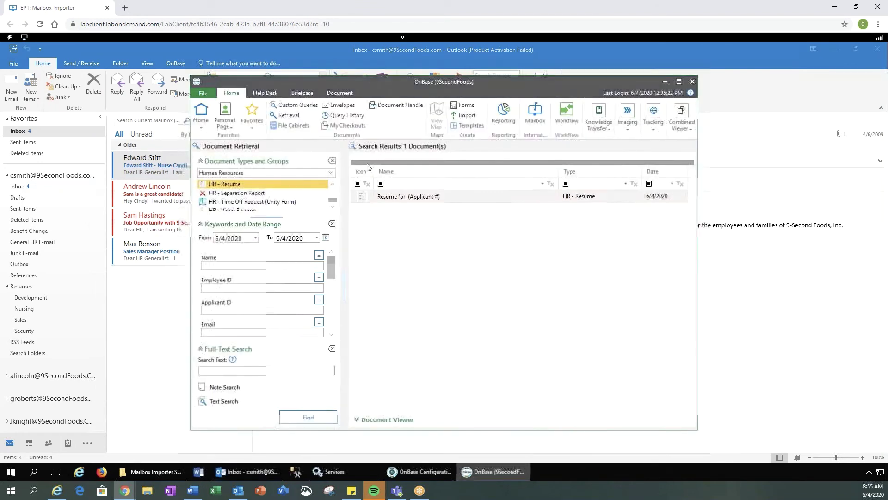
click(679, 82)
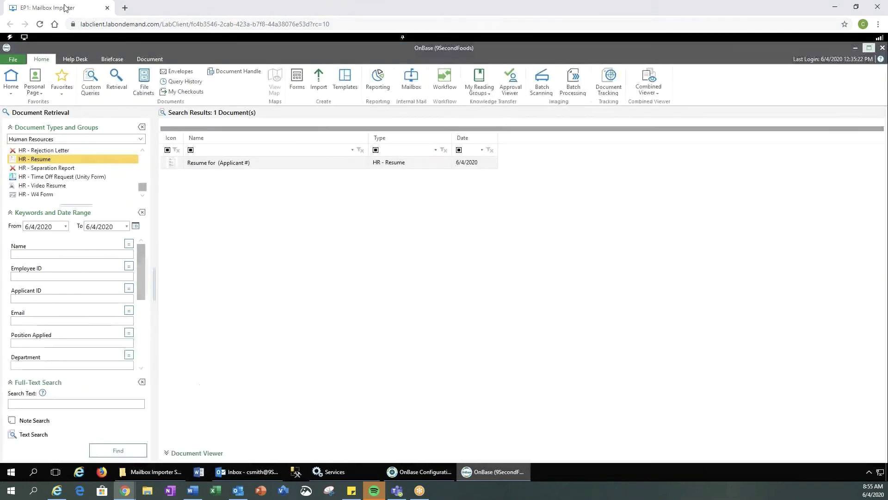
click(119, 79)
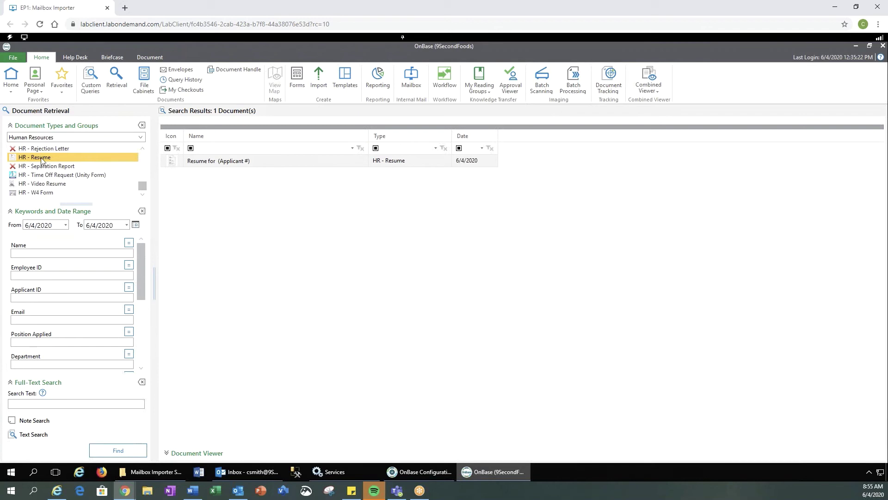
click(112, 451)
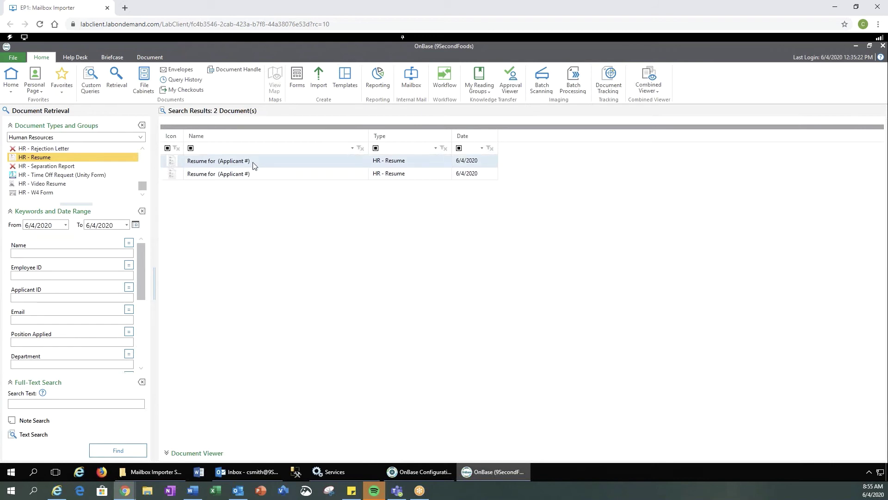
click(267, 167)
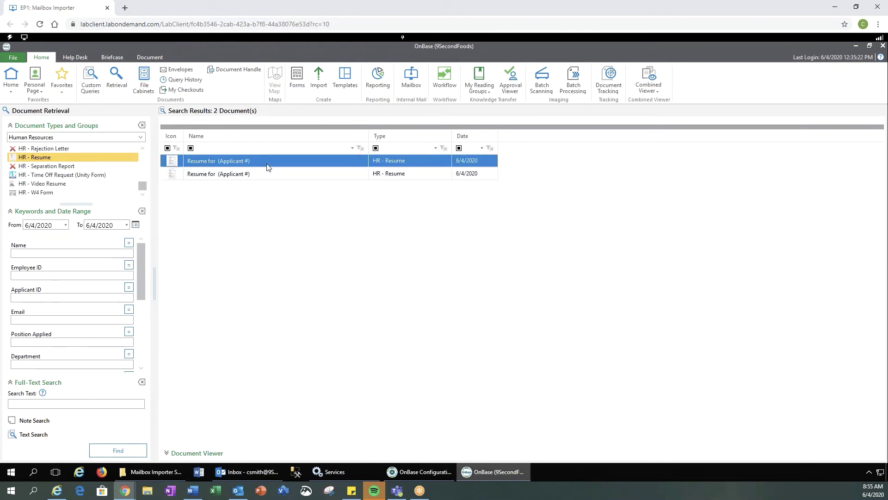
Open the first Resume for (Applicant #) document, scroll through it, and maximize its viewer.
double_click(267, 167)
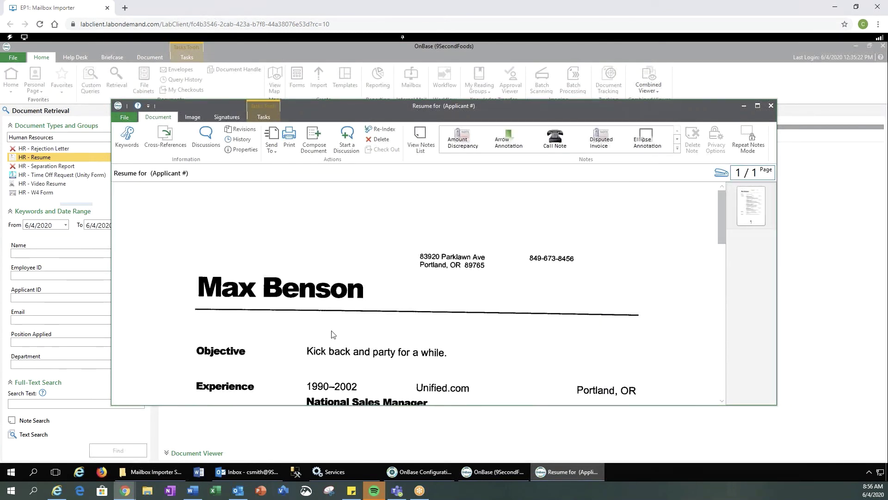
scroll(331, 334, down, 5)
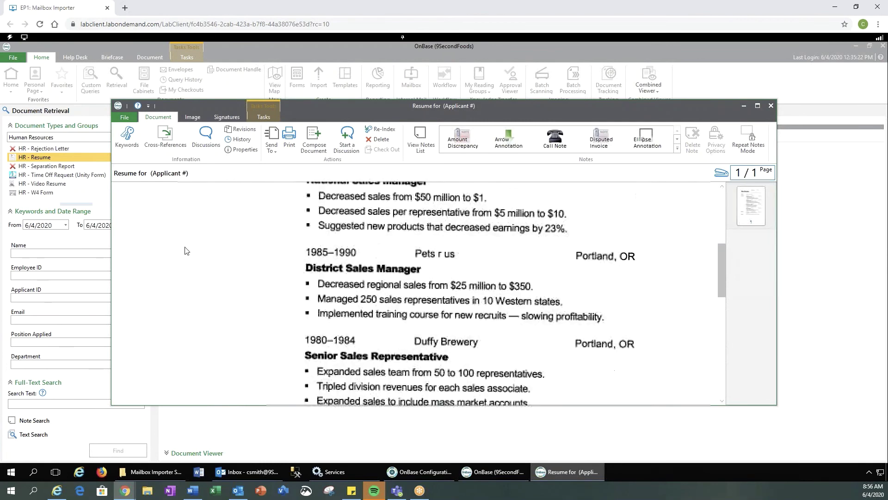
scroll(185, 251, up, 5)
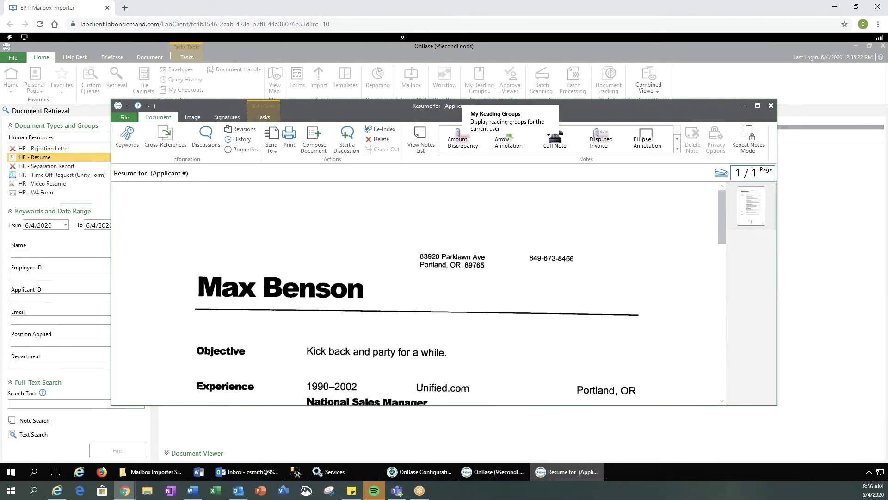
click(758, 105)
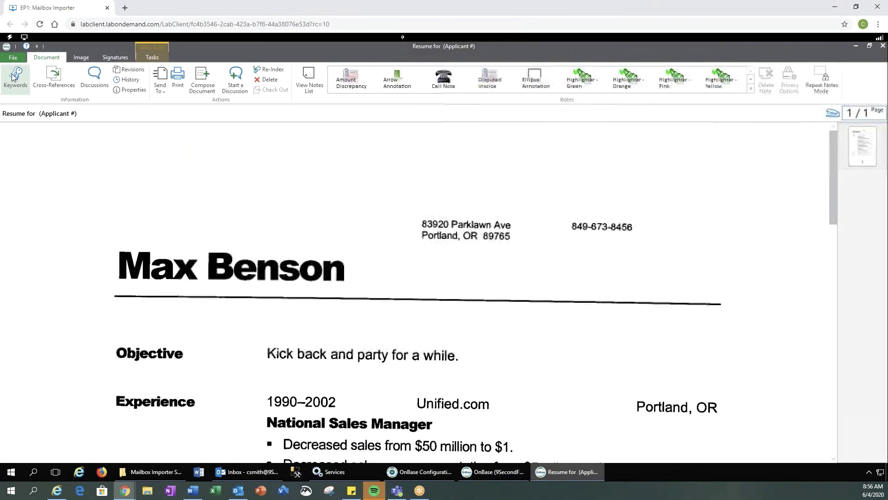
click(13, 77)
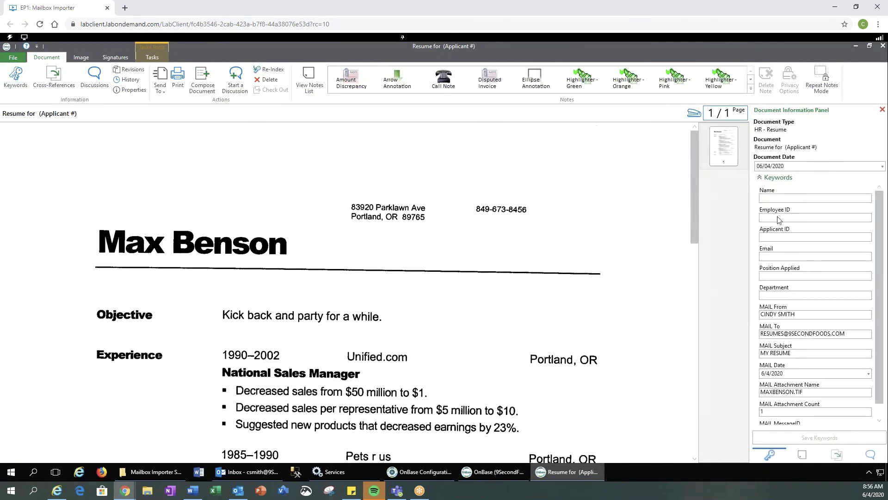
scroll(820, 304, down, 1)
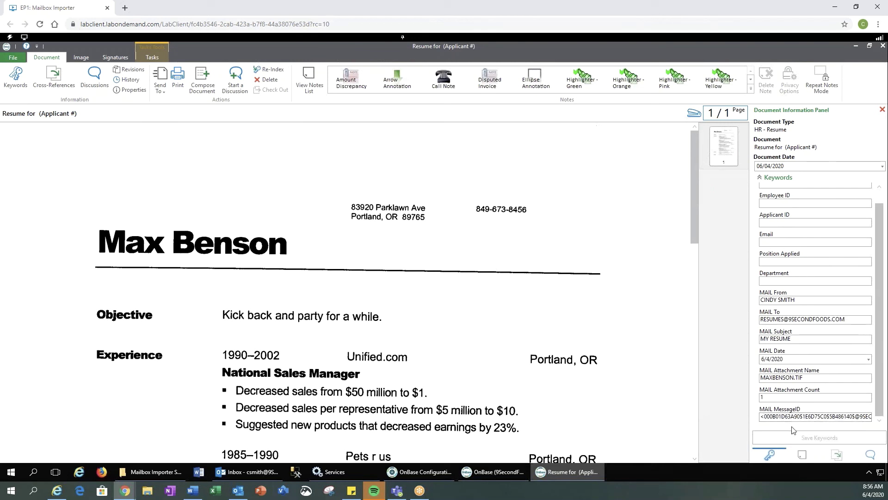
scroll(786, 393, up, 1)
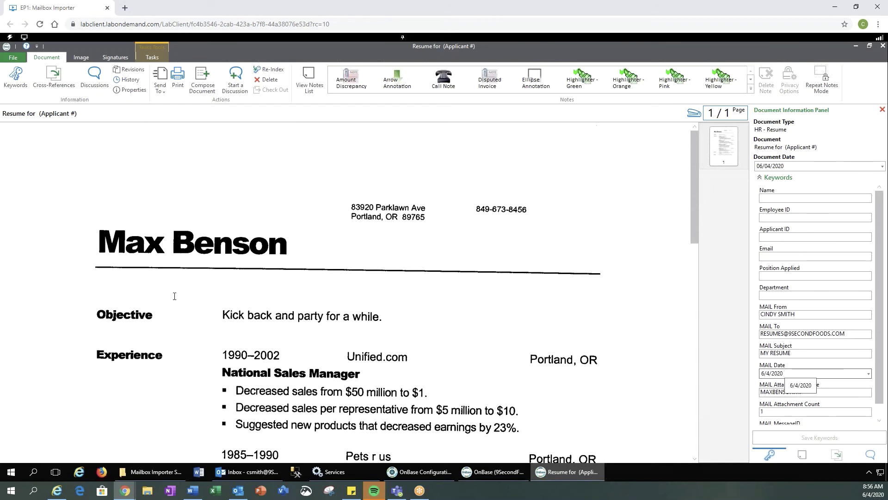
click(11, 472)
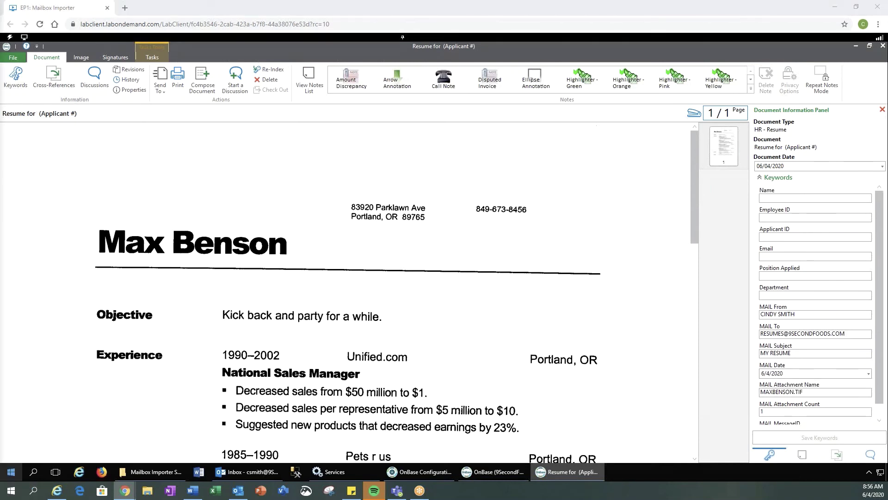